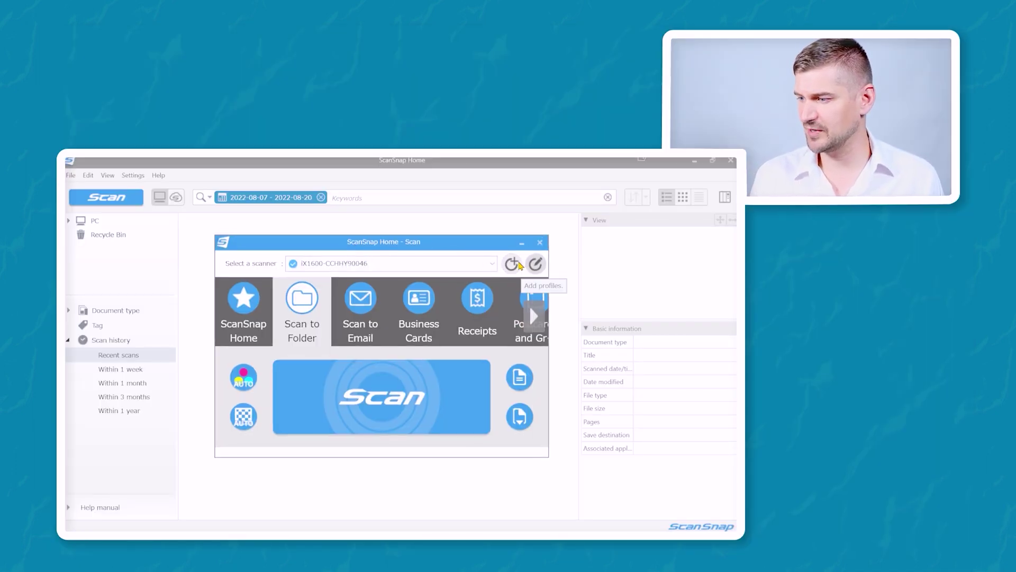
Step: Start adding a new scan profile from the ScanSnap Home scan panel
{"action": "left_click", "coordinate": [512, 264]}
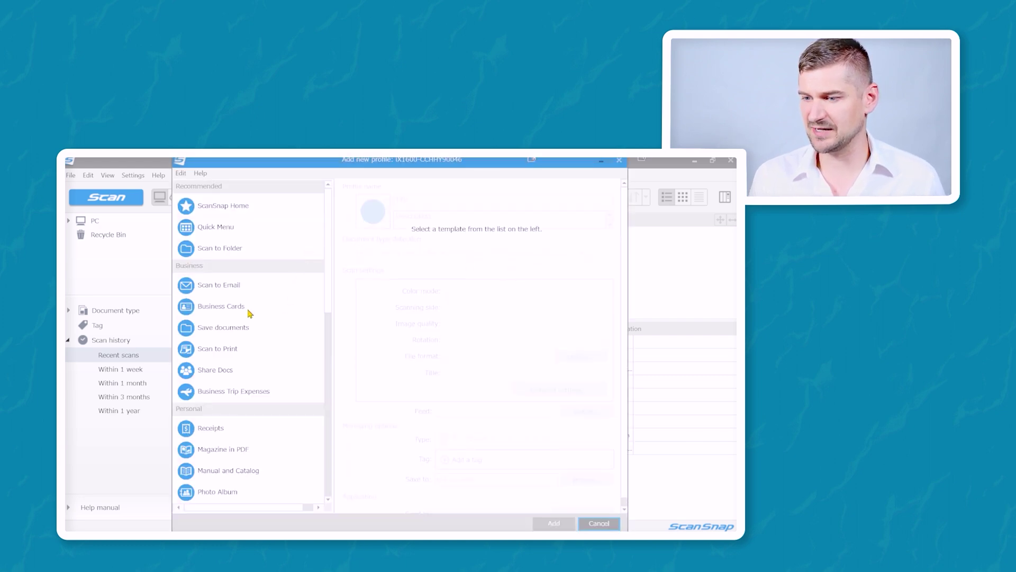
Step: Base the new profile on the Personal Receipts template, named Personal Receipts
{"action": "left_click", "coordinate": [249, 435]}
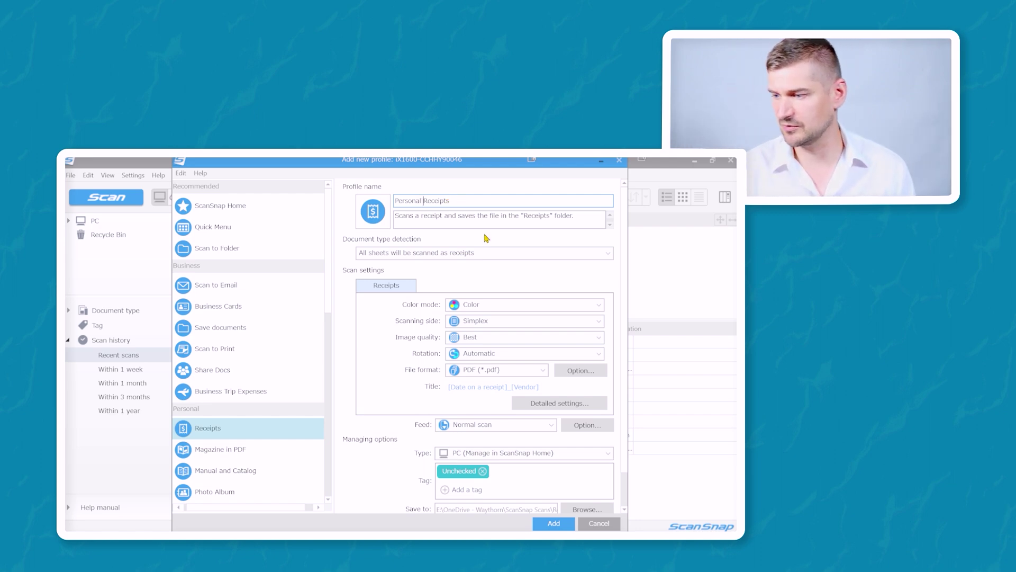
{"action": "scroll", "coordinate": [501, 323], "scroll_direction": "down", "scroll_amount": 1}
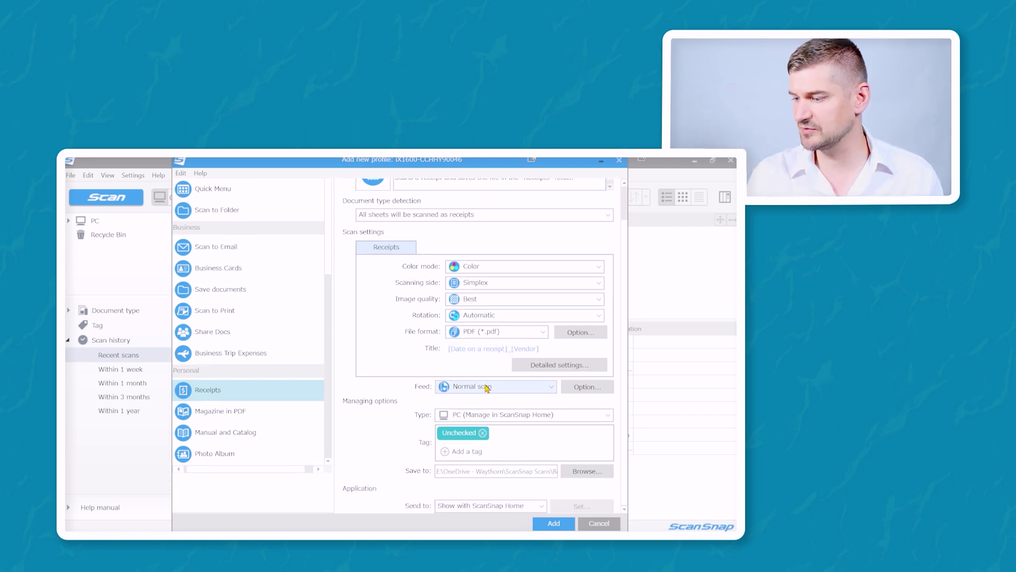
Step: Save Personal Receipts scans to a new 'personal' folder under OneDrive Receipts, then save the profile
{"action": "left_click", "coordinate": [569, 471]}
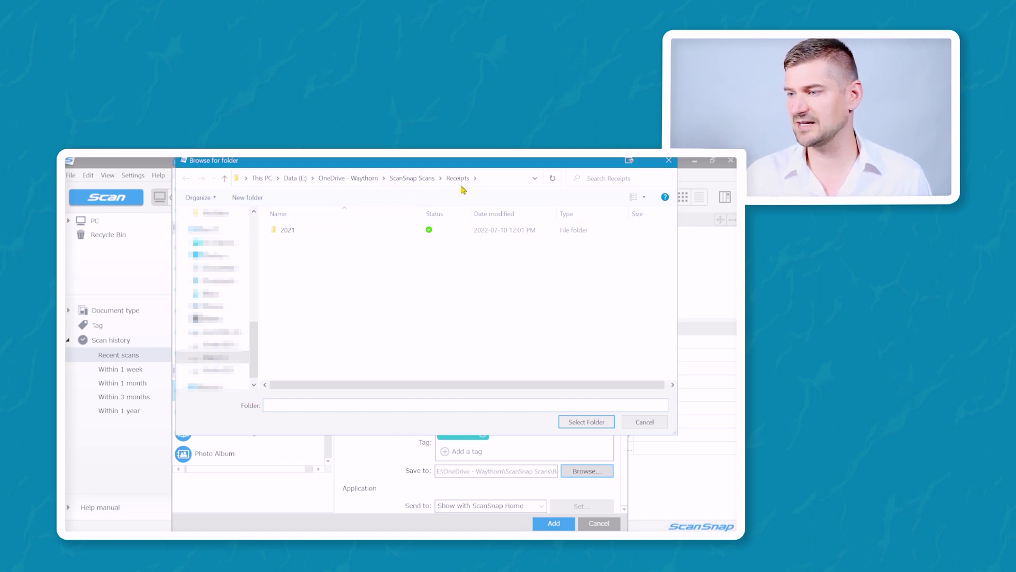
{"action": "right_click", "coordinate": [354, 322]}
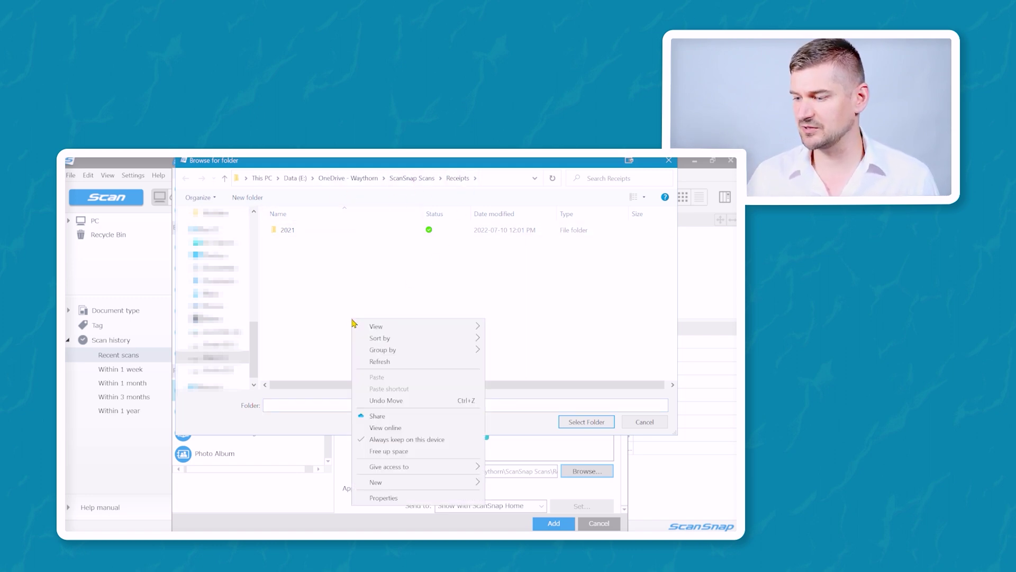
{"action": "key", "text": "w"}
{"action": "key", "text": "f"}
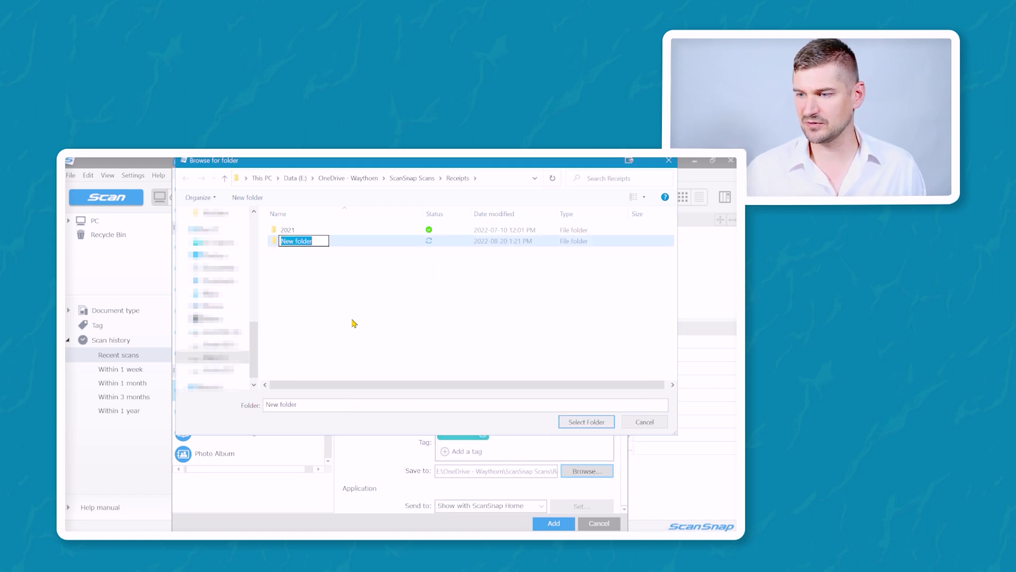
{"action": "type", "text": "personal"}
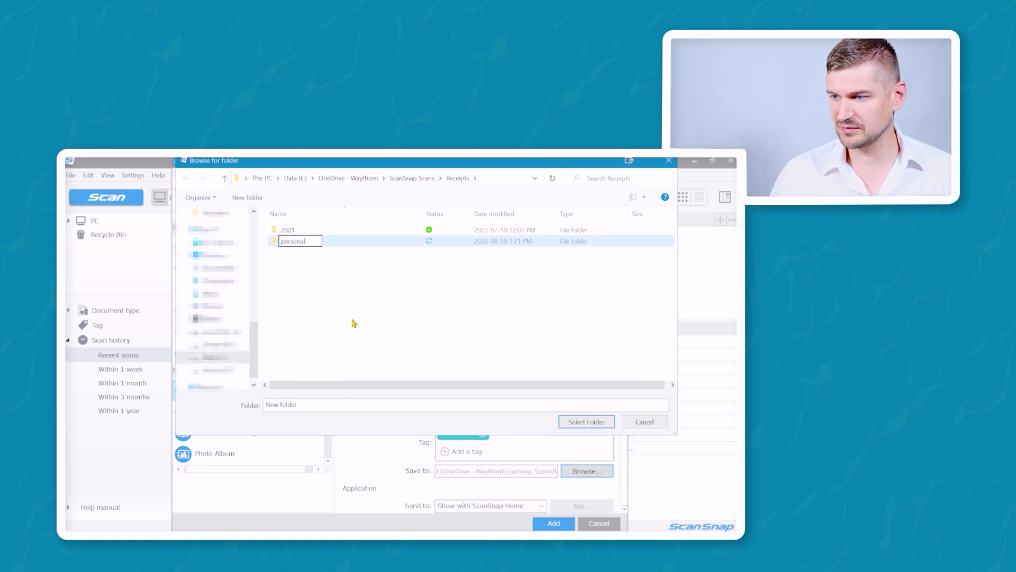
{"action": "key", "text": "Return"}
{"action": "key", "text": "Return"}
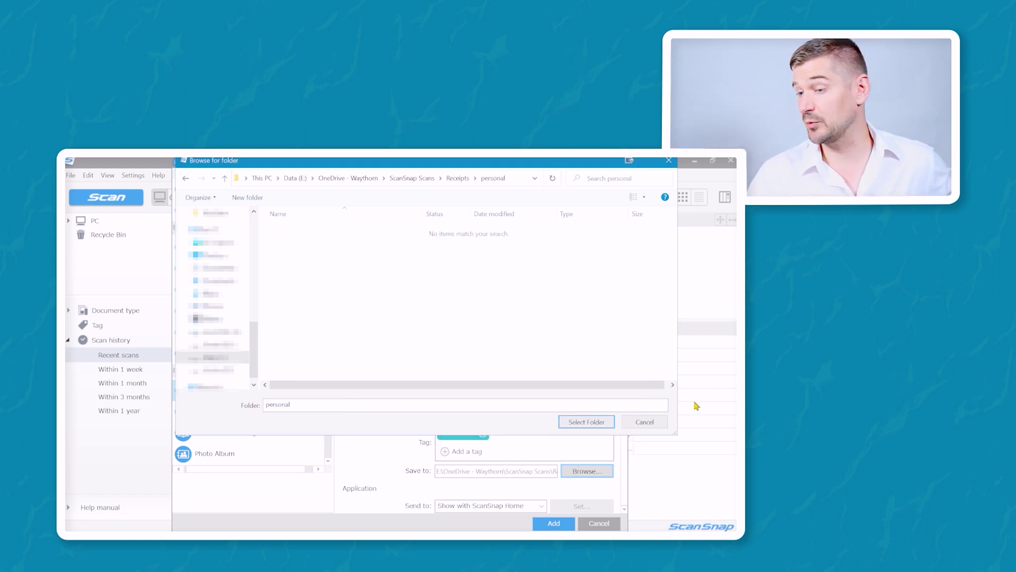
{"action": "left_click", "coordinate": [586, 421]}
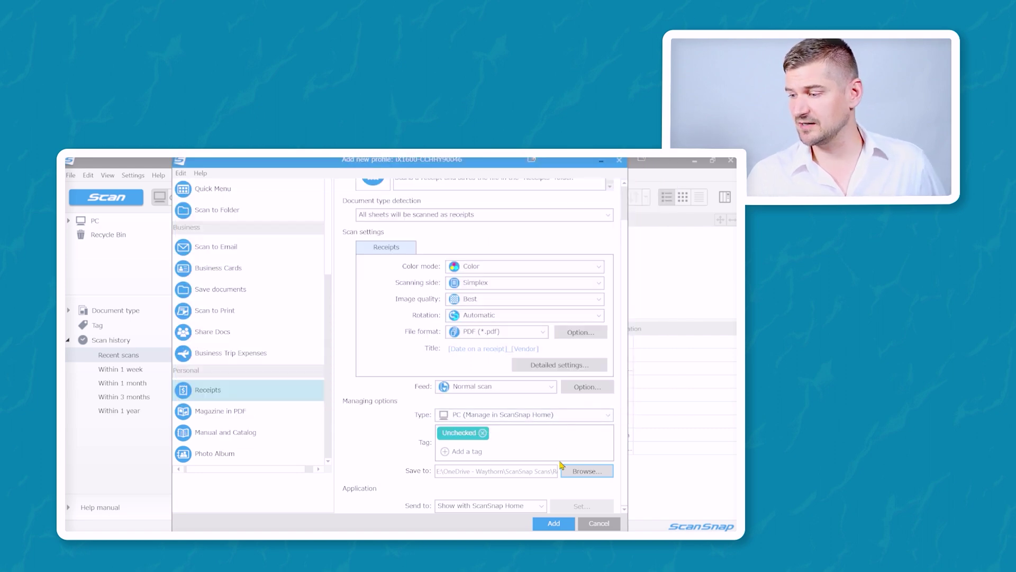
{"action": "left_click", "coordinate": [553, 522]}
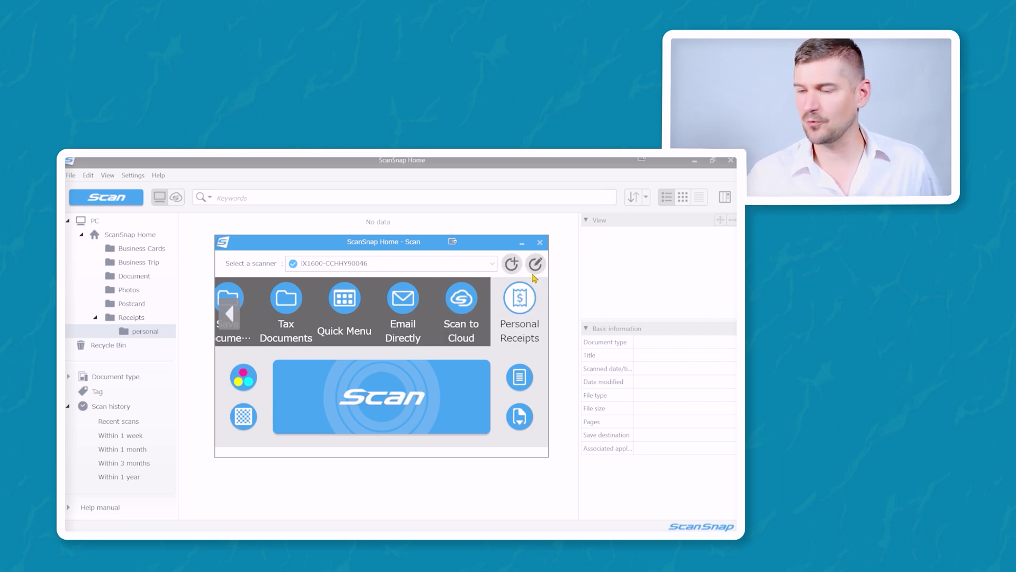
Step: Review the Personal Receipts profile settings and close them without changes
{"action": "left_click", "coordinate": [533, 274]}
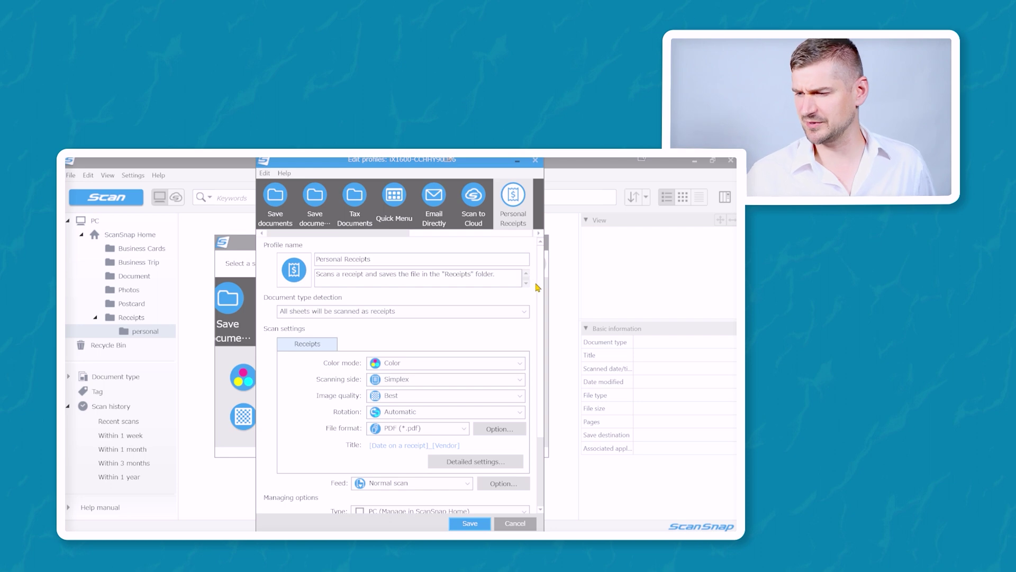
{"action": "left_click", "coordinate": [512, 521]}
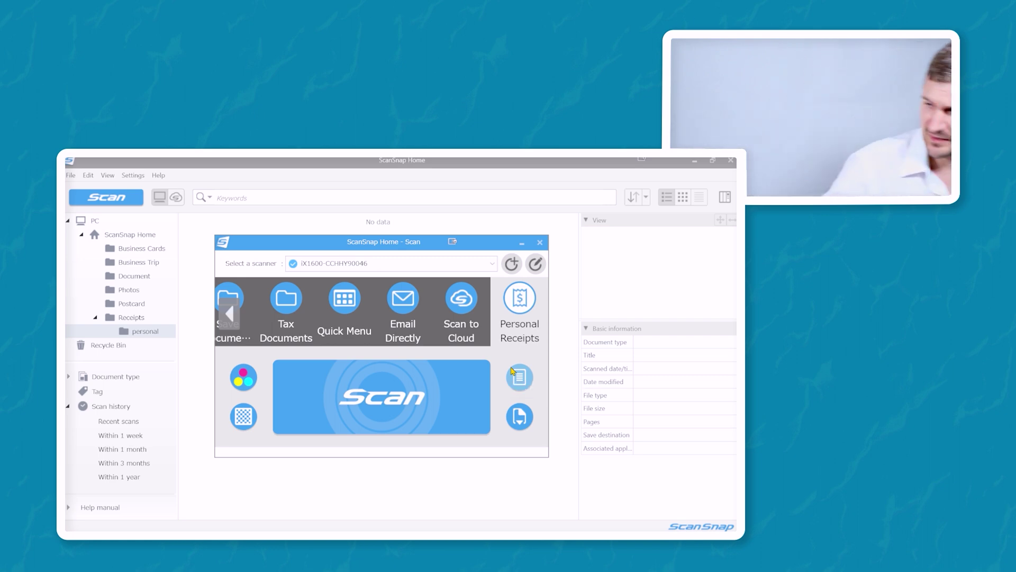
Step: Scan a receipt with Personal Receipts, then start adding another profile from the scan panel
{"action": "left_click", "coordinate": [460, 392]}
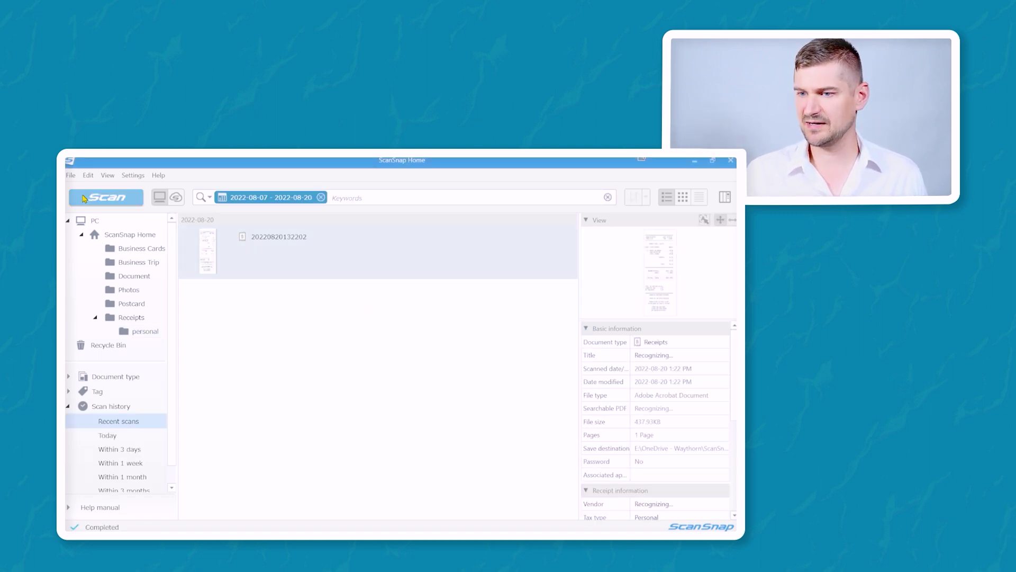
{"action": "left_click", "coordinate": [92, 200]}
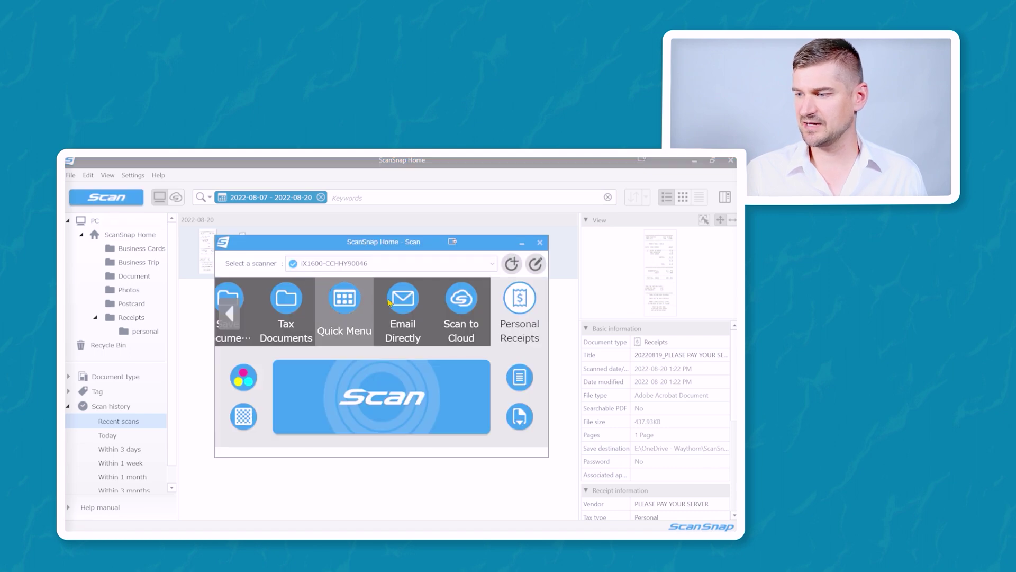
{"action": "left_click", "coordinate": [509, 271]}
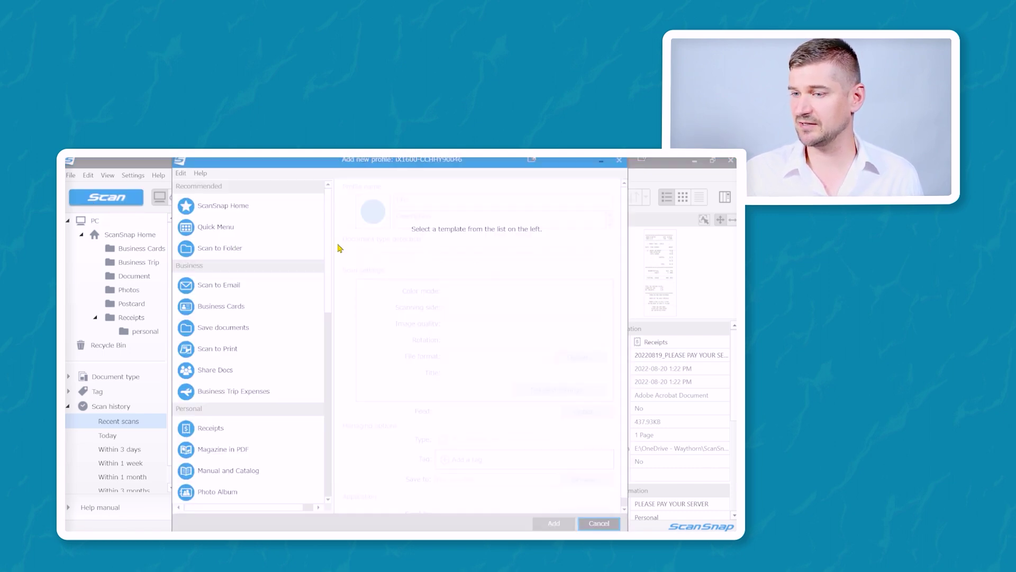
Step: Create a Business Receipts profile from the Receipts template, saving to a new 'business' folder under Receipts
{"action": "left_click", "coordinate": [254, 428]}
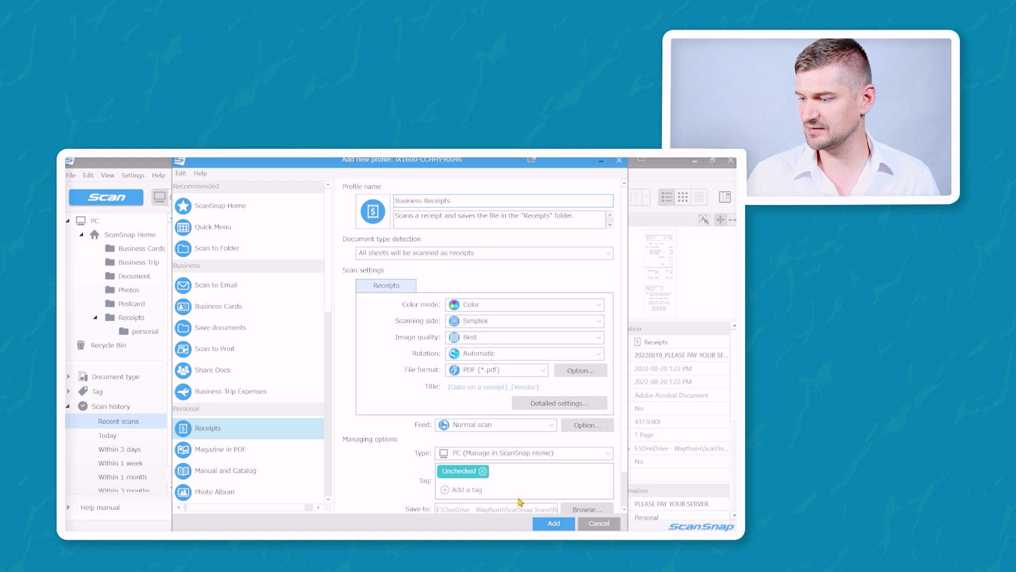
{"action": "scroll", "coordinate": [562, 488], "scroll_direction": "down", "scroll_amount": 1}
{"action": "left_click", "coordinate": [569, 470]}
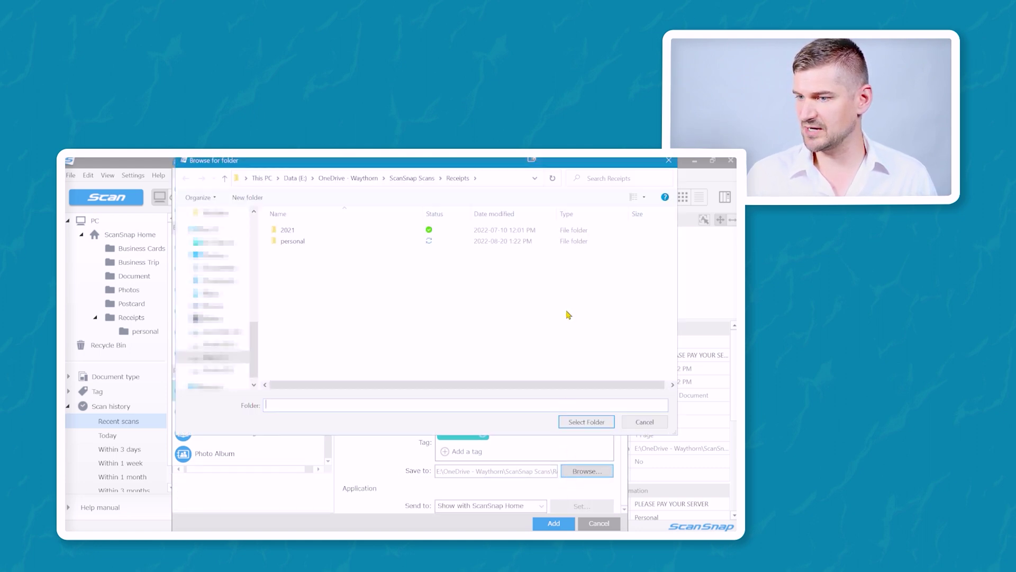
{"action": "right_click", "coordinate": [297, 276]}
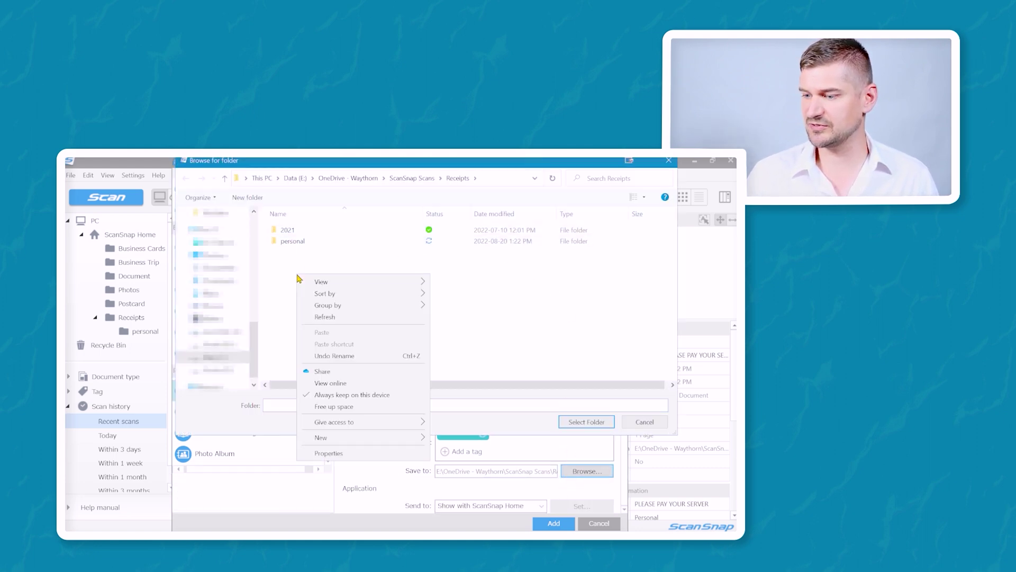
{"action": "key", "text": "w"}
{"action": "type", "text": "fbusn"}
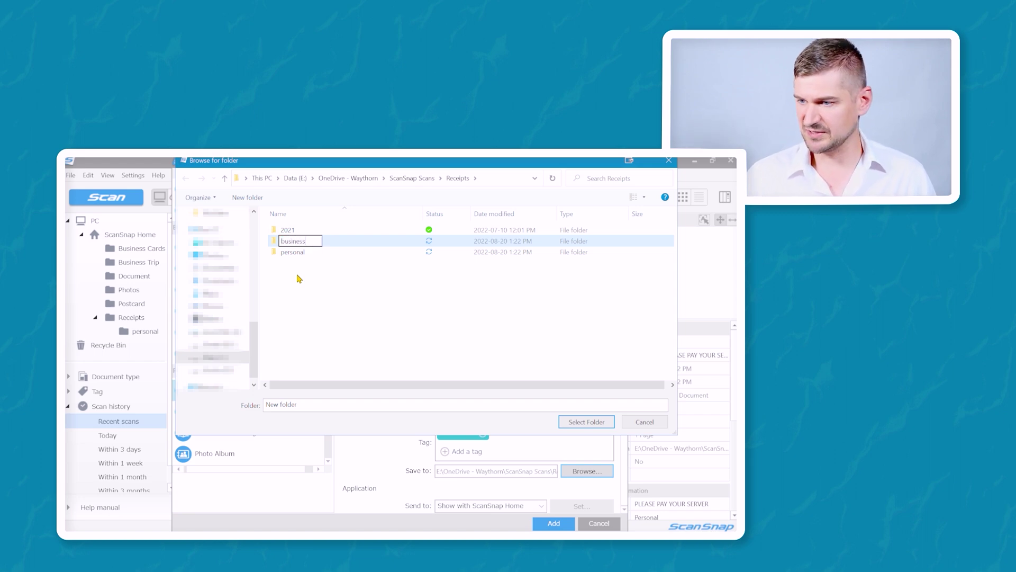
{"action": "key", "text": "Return"}
{"action": "key", "text": "Return"}
{"action": "left_click", "coordinate": [581, 421]}
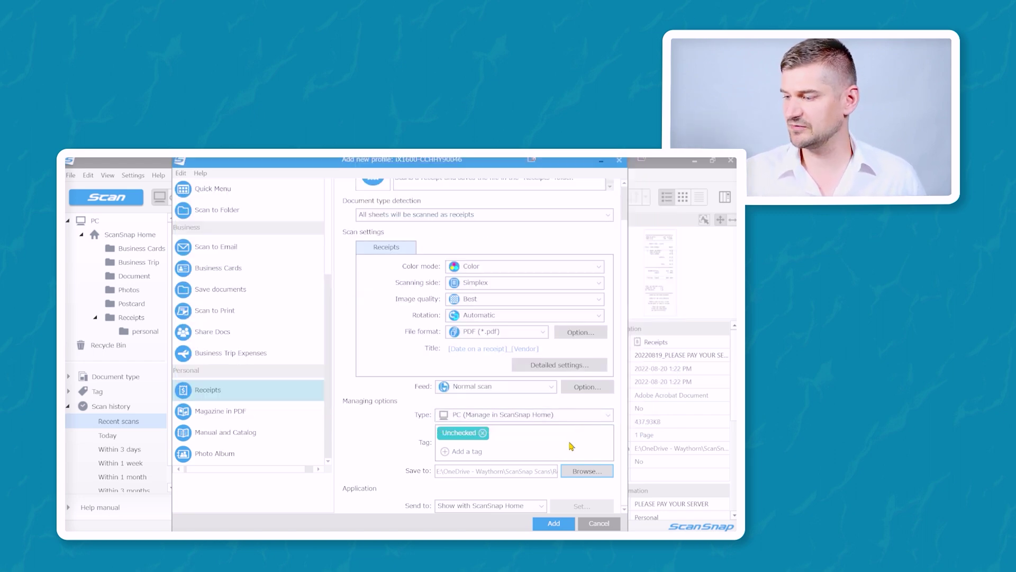
Step: Save the new Business Receipts profile
{"action": "left_click", "coordinate": [565, 523]}
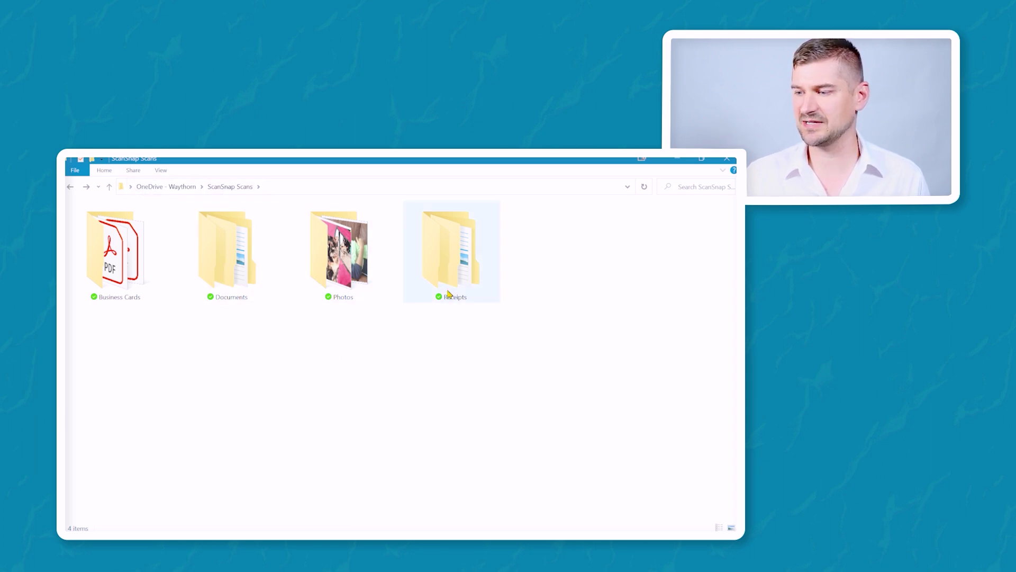
Step: View the parking receipt PDF in Receipts > business, then minimize Acrobat
{"action": "double_click", "coordinate": [453, 246]}
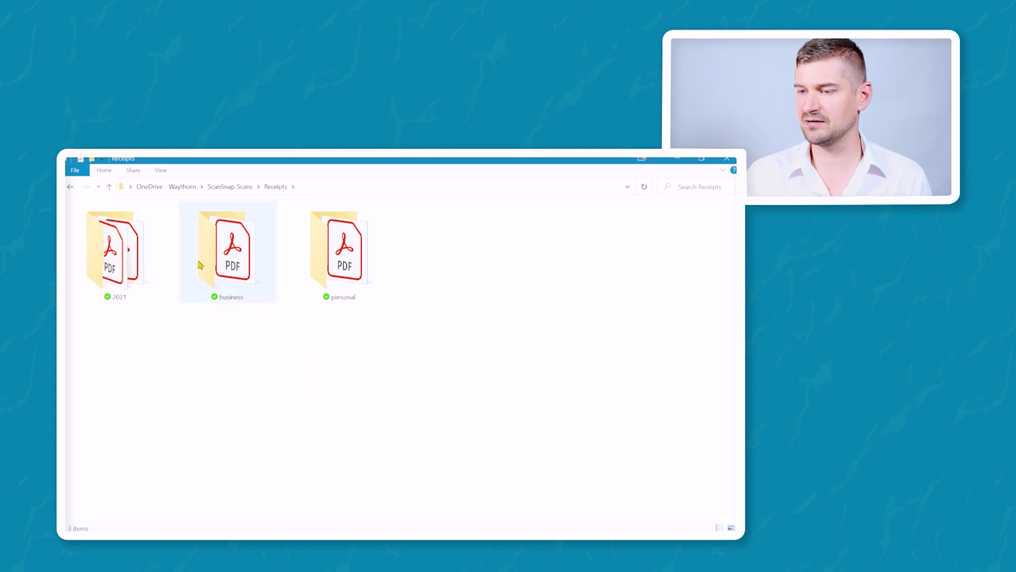
{"action": "double_click", "coordinate": [231, 259]}
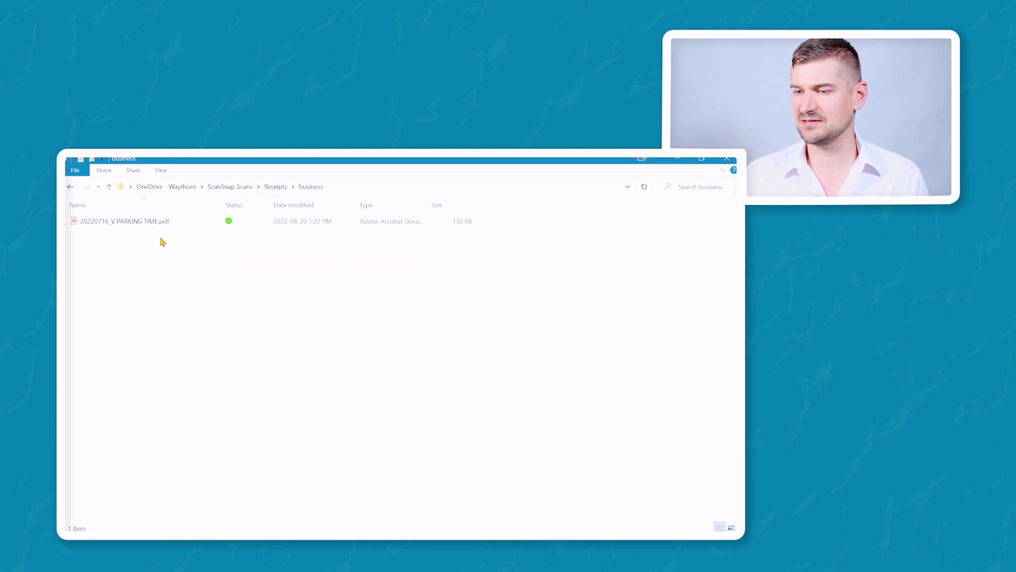
{"action": "double_click", "coordinate": [118, 222]}
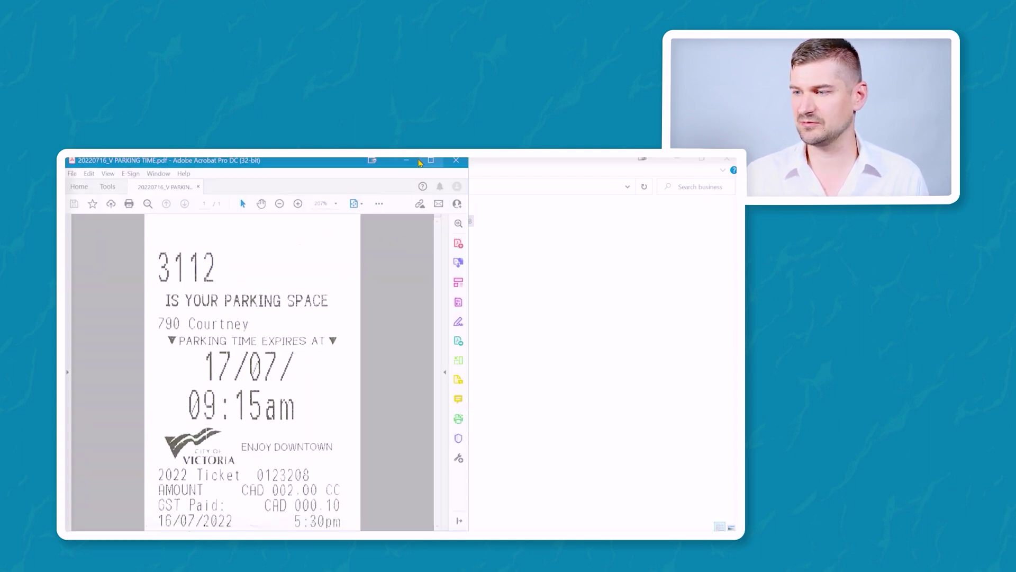
{"action": "left_click", "coordinate": [414, 162]}
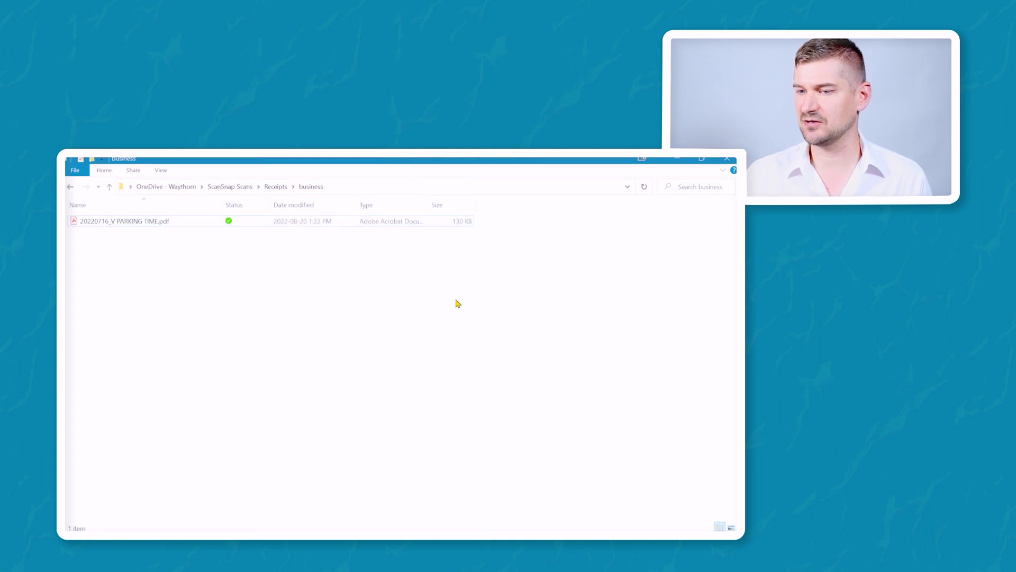
Step: View the restaurant receipt PDF in Receipts > personal, then minimize Acrobat
{"action": "key", "text": "alt+Up"}
{"action": "double_click", "coordinate": [370, 256]}
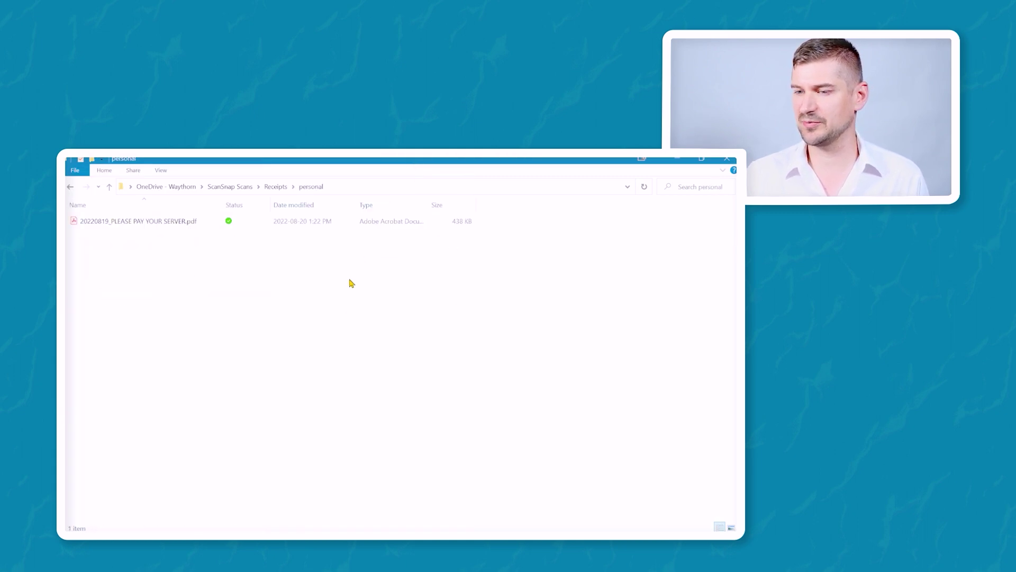
{"action": "double_click", "coordinate": [186, 221]}
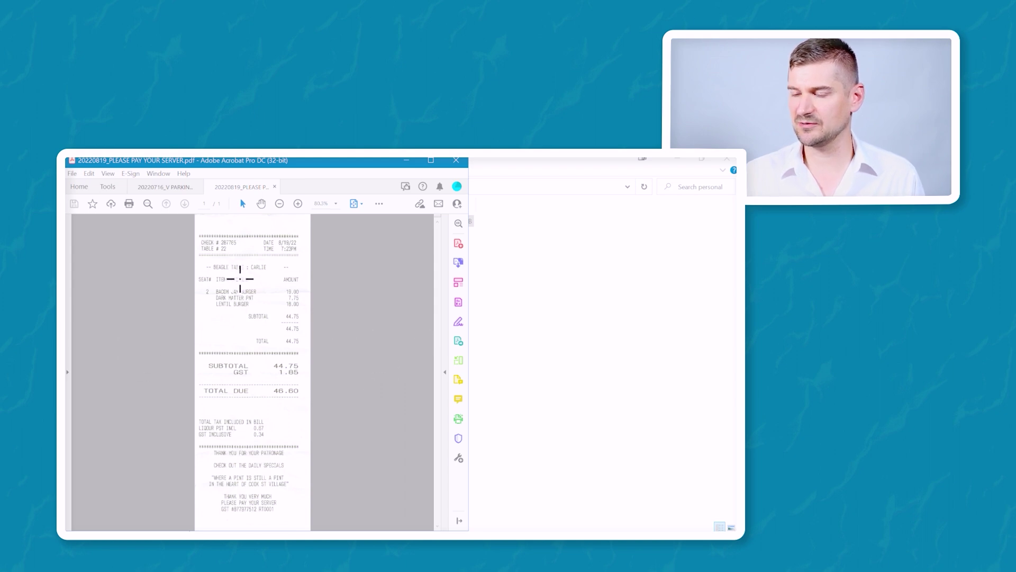
{"action": "left_click", "coordinate": [406, 160]}
Step: Go back up to the ScanSnap Scans folder in File Explorer
{"action": "key", "text": "alt+Left"}
{"action": "key", "text": "alt+Left"}
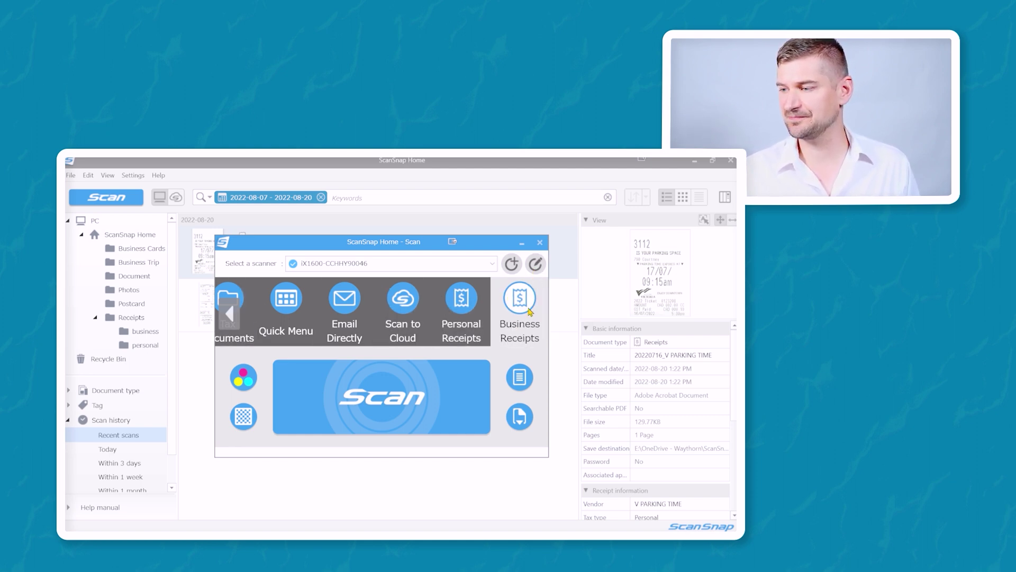
Step: Drag Business Receipts to the first profile slot, save the order, and select Personal Receipts
{"action": "left_click", "coordinate": [535, 263]}
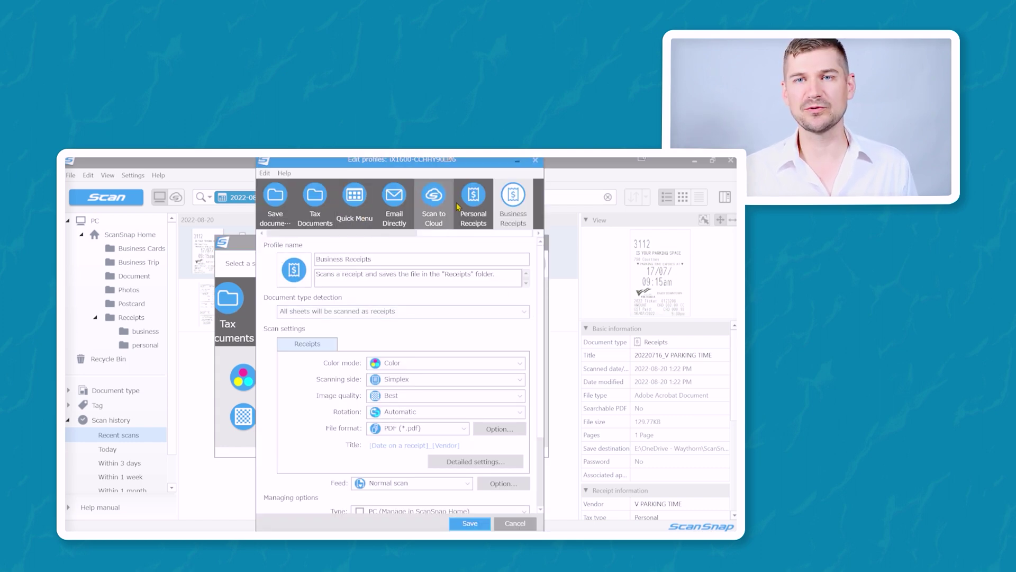
{"action": "left_click_drag", "start_coordinate": [511, 205], "coordinate": [273, 214]}
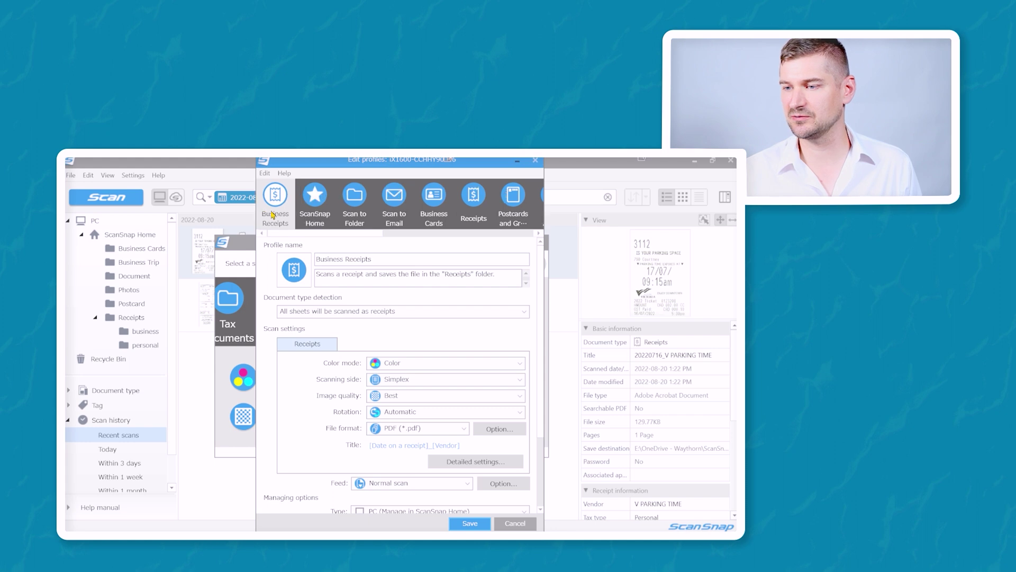
{"action": "left_click", "coordinate": [467, 525]}
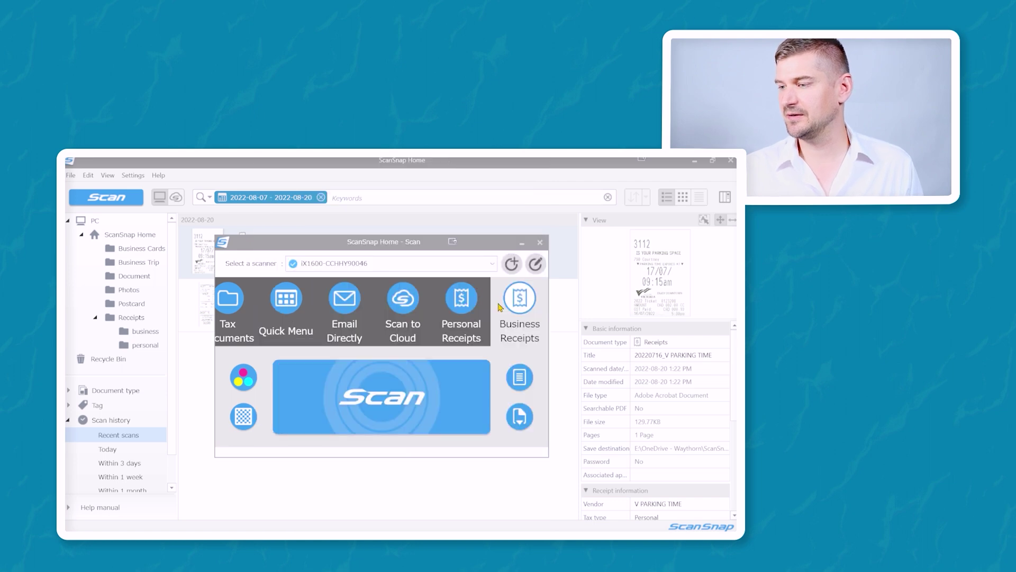
{"action": "left_click", "coordinate": [473, 324]}
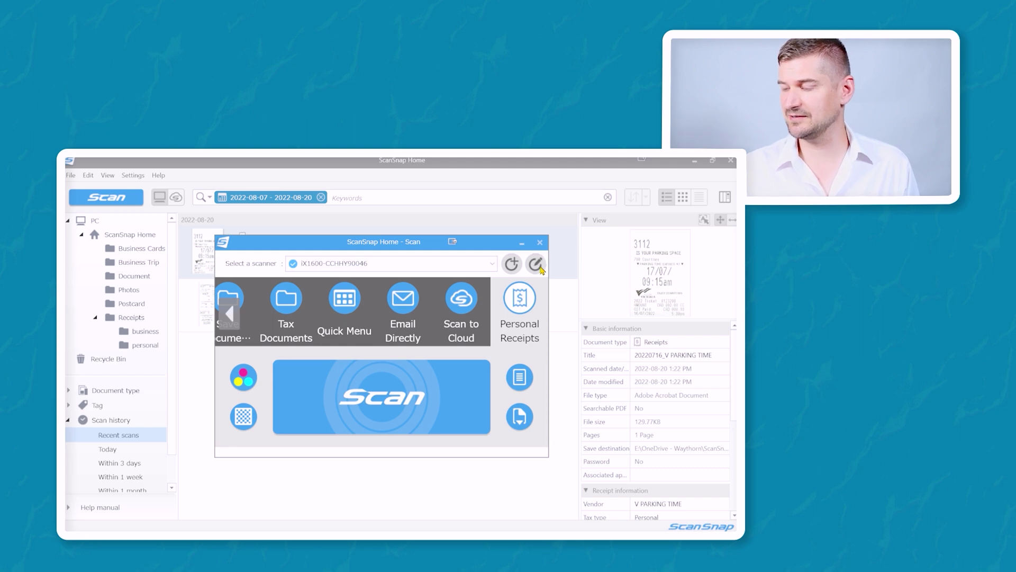
Step: In the profile editor, drag Personal Receipts to the first slot of the profile order
{"action": "left_click", "coordinate": [539, 266]}
{"action": "left_click_drag", "start_coordinate": [518, 210], "coordinate": [256, 208]}
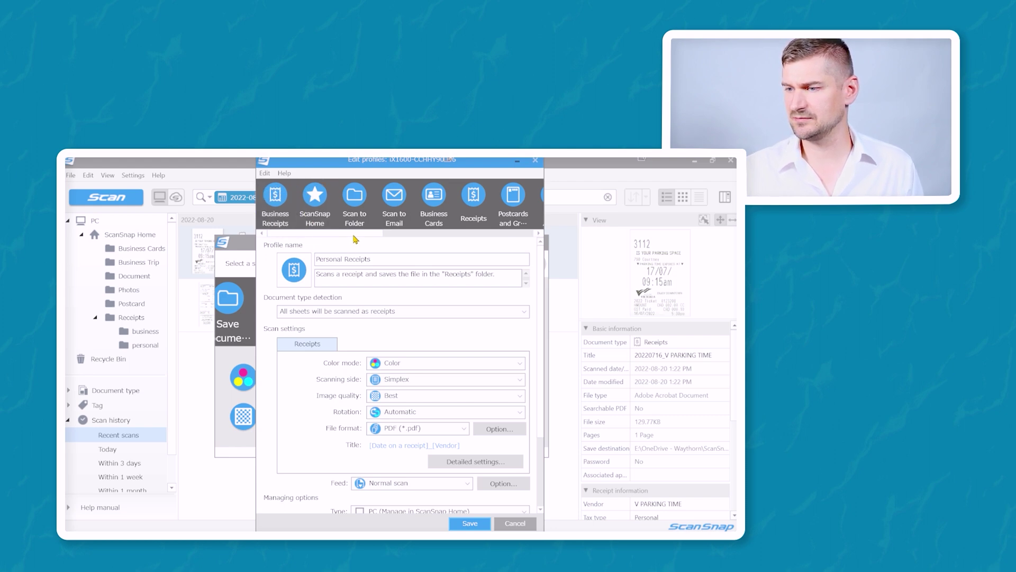
{"action": "left_click_drag", "start_coordinate": [355, 239], "coordinate": [548, 244]}
{"action": "left_click_drag", "start_coordinate": [511, 200], "coordinate": [302, 218]}
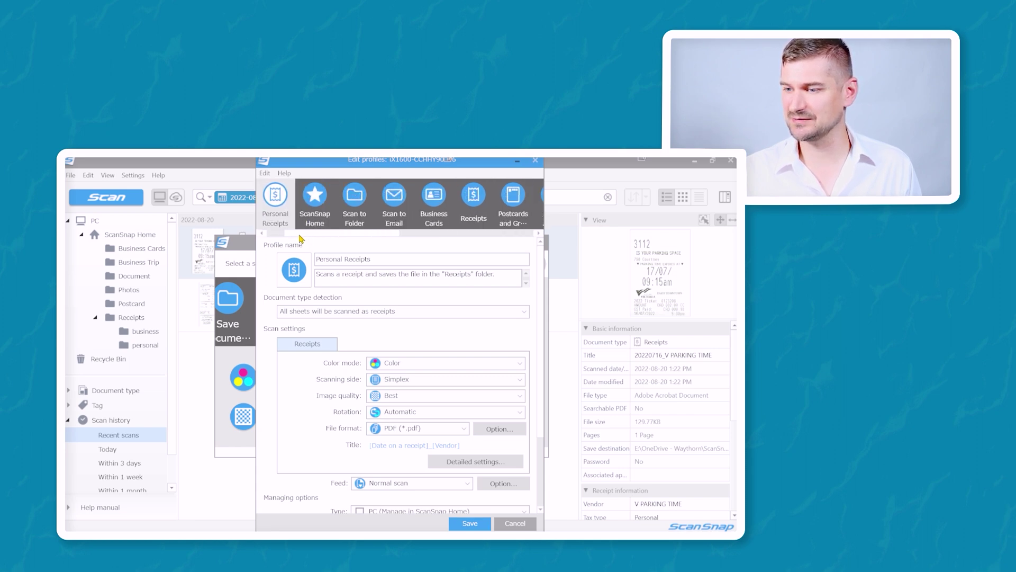
Step: Place Business Receipts second, behind Personal Receipts, and save the new profile order
{"action": "left_click", "coordinate": [262, 233]}
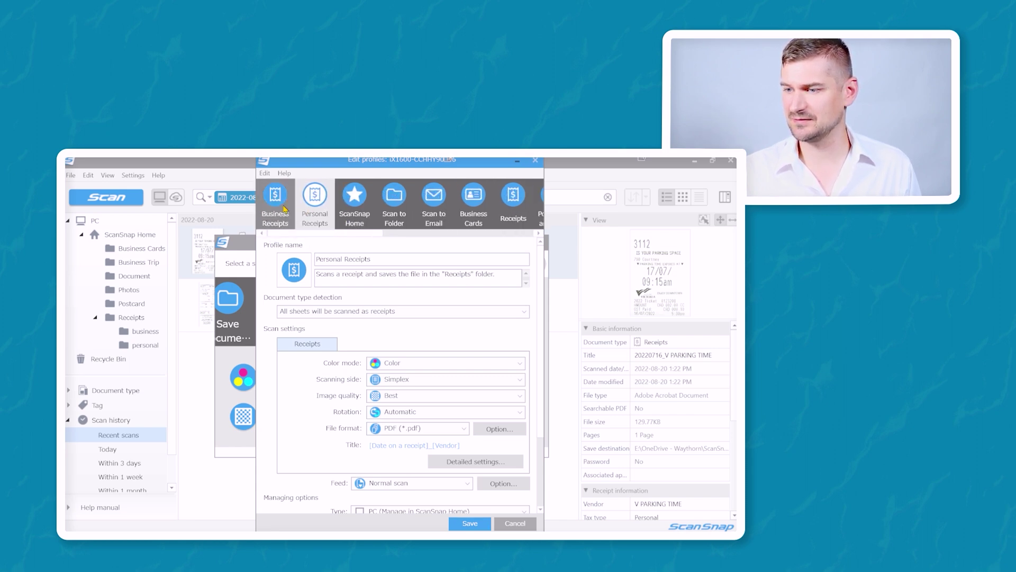
{"action": "left_click_drag", "start_coordinate": [284, 208], "coordinate": [327, 236]}
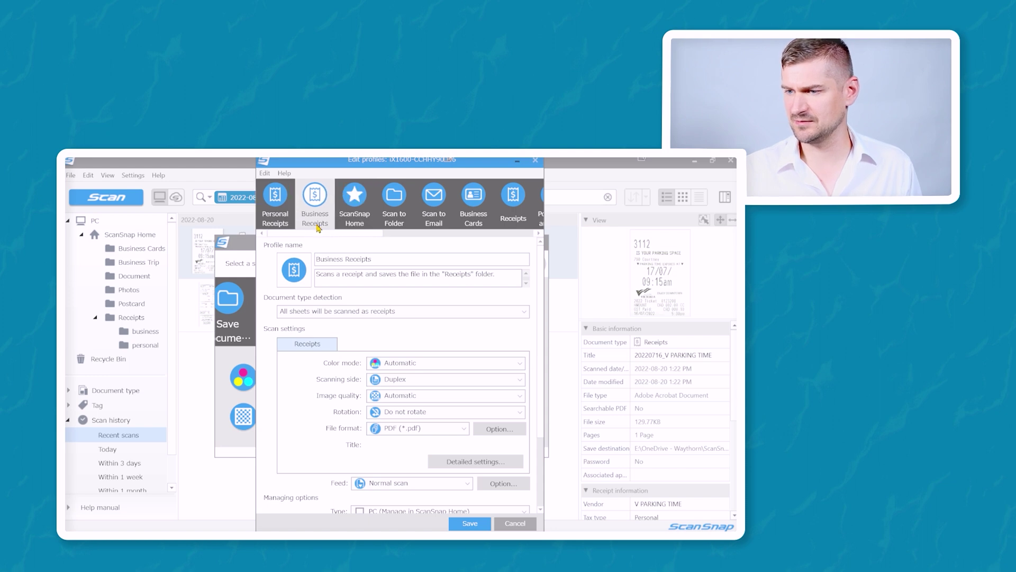
{"action": "left_click", "coordinate": [275, 209]}
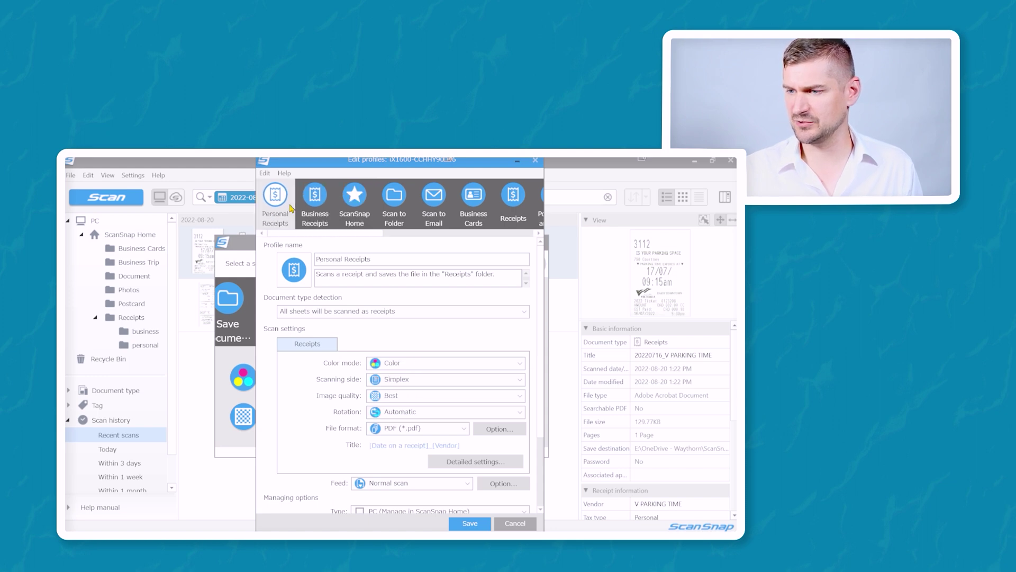
{"action": "left_click", "coordinate": [470, 523]}
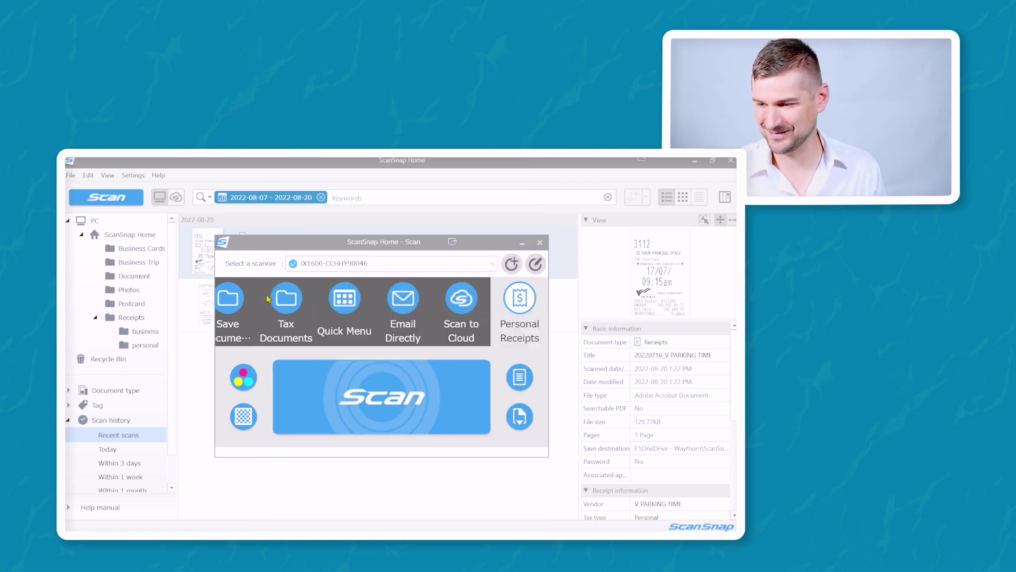
Step: Scroll the scan window's profile carousel to the start, showing Personal Receipts then Business Receipts
{"action": "scroll", "coordinate": [239, 317], "scroll_direction": "up", "scroll_amount": 6}
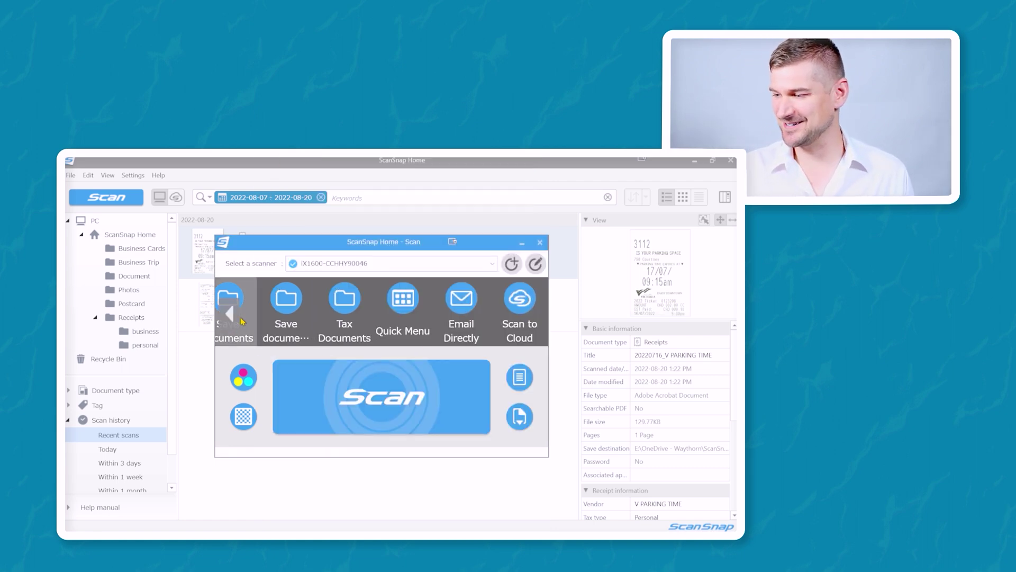
{"action": "scroll", "coordinate": [233, 320], "scroll_direction": "up", "scroll_amount": 2}
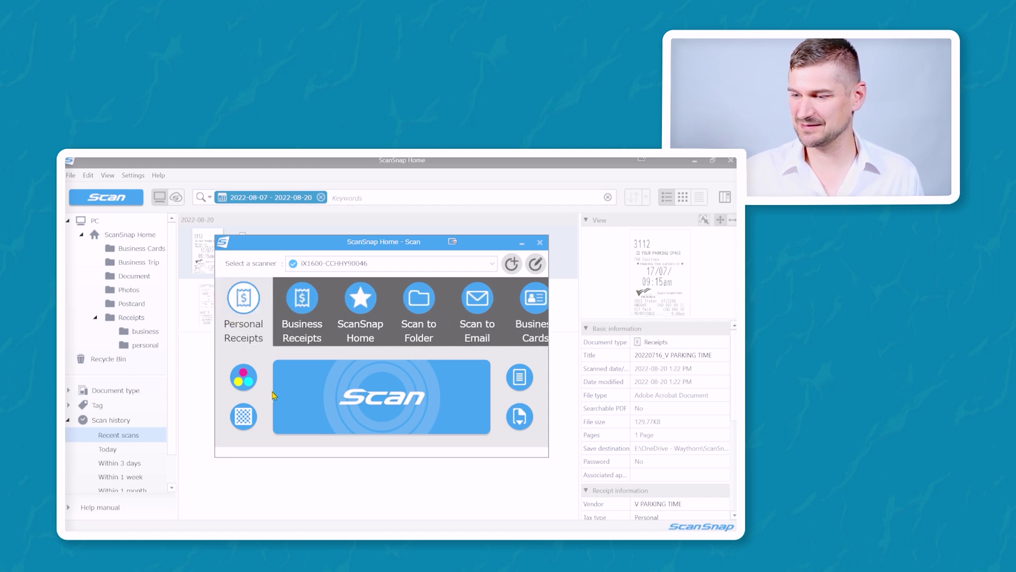